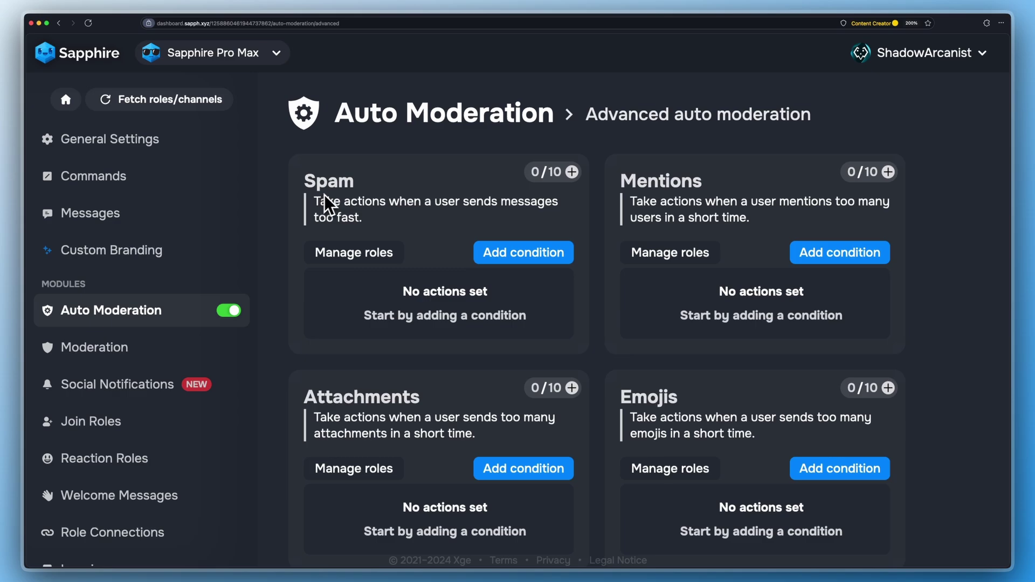
Add a Spam condition of at least 3 messages in 5 seconds
click(505, 261)
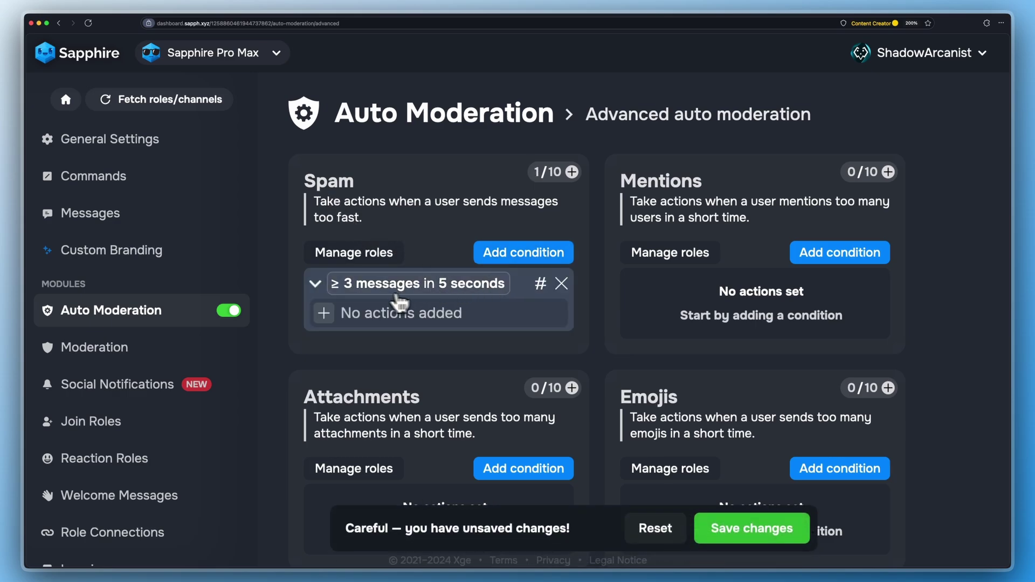
click(370, 296)
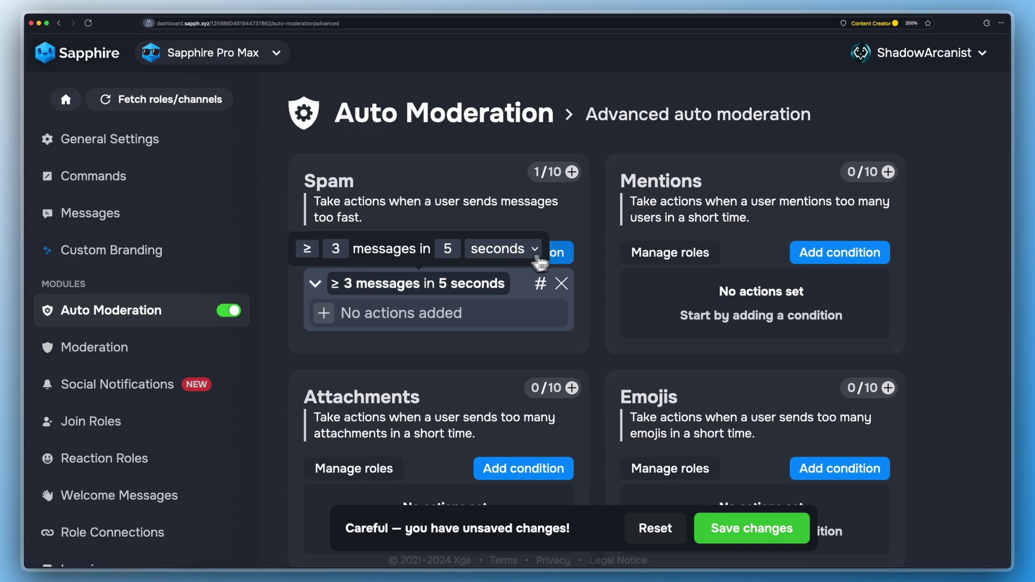
click(467, 292)
click(500, 250)
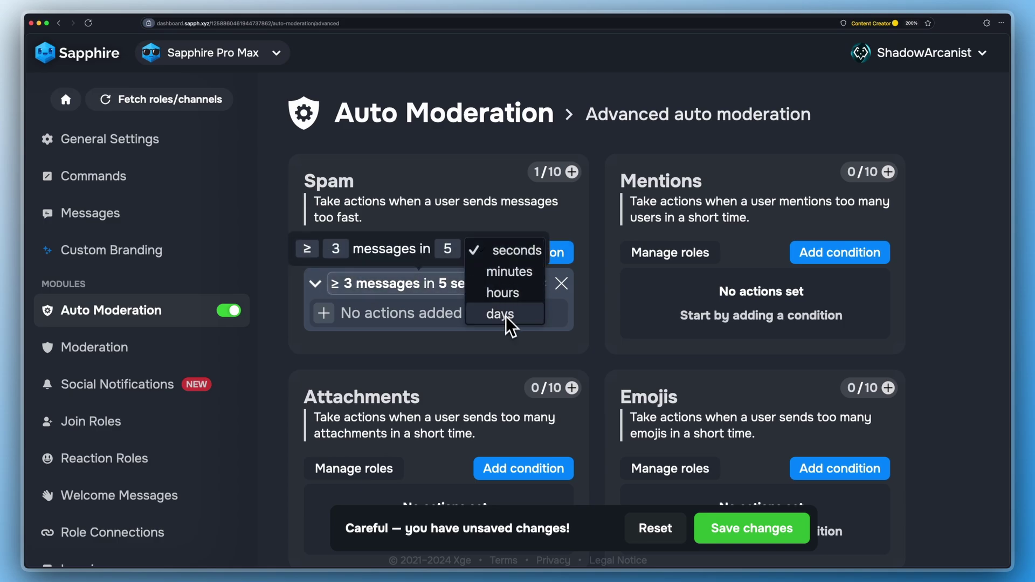
click(463, 297)
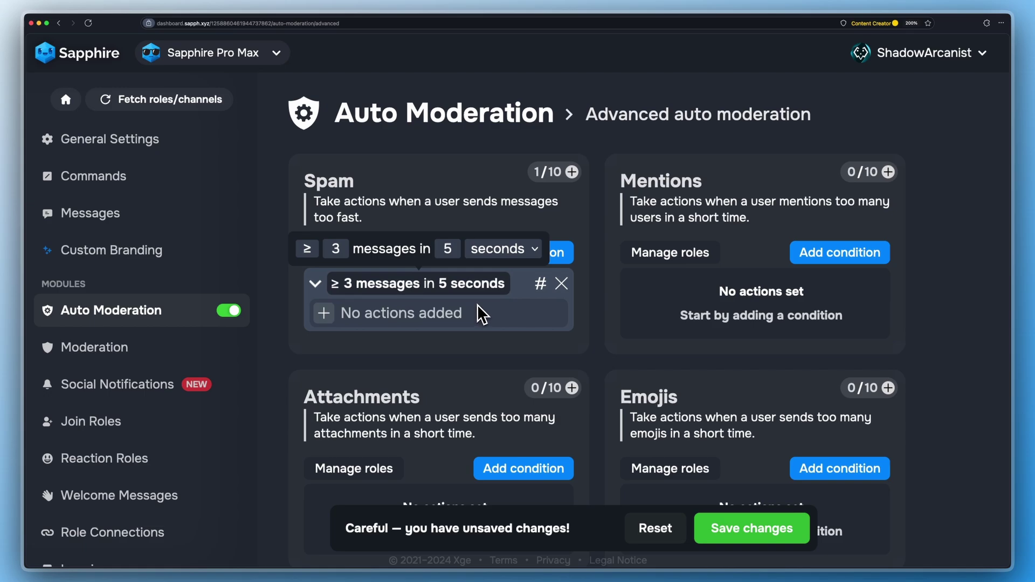
click(477, 304)
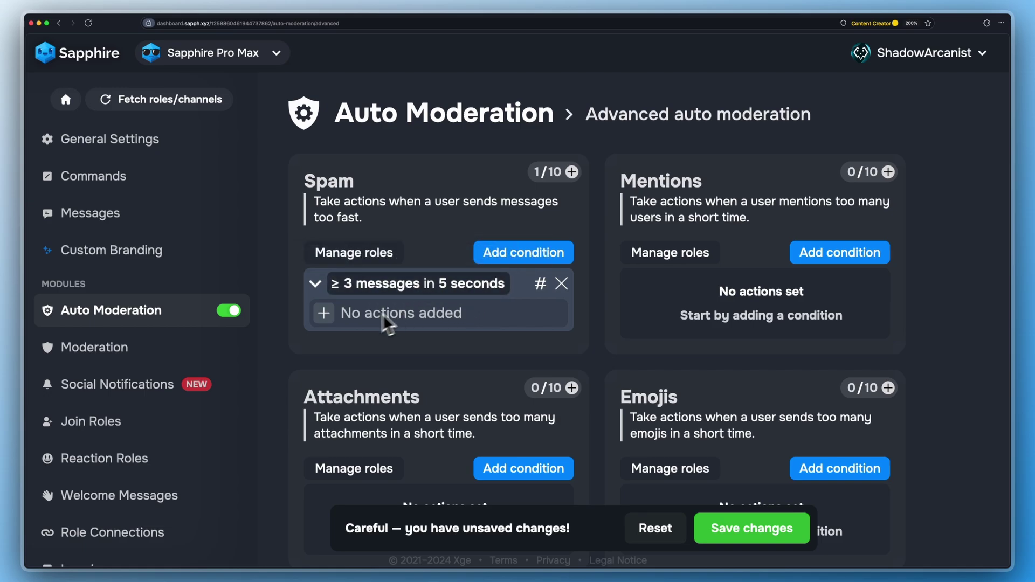
Attach a Delete messages action, toggling the overflow mode, with delay left at 0 seconds
click(325, 315)
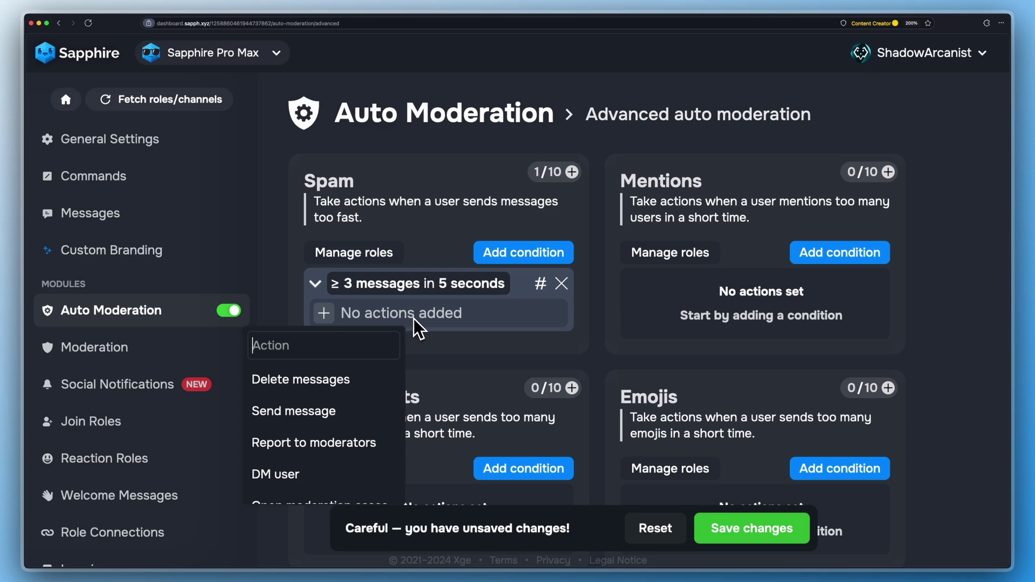
click(340, 384)
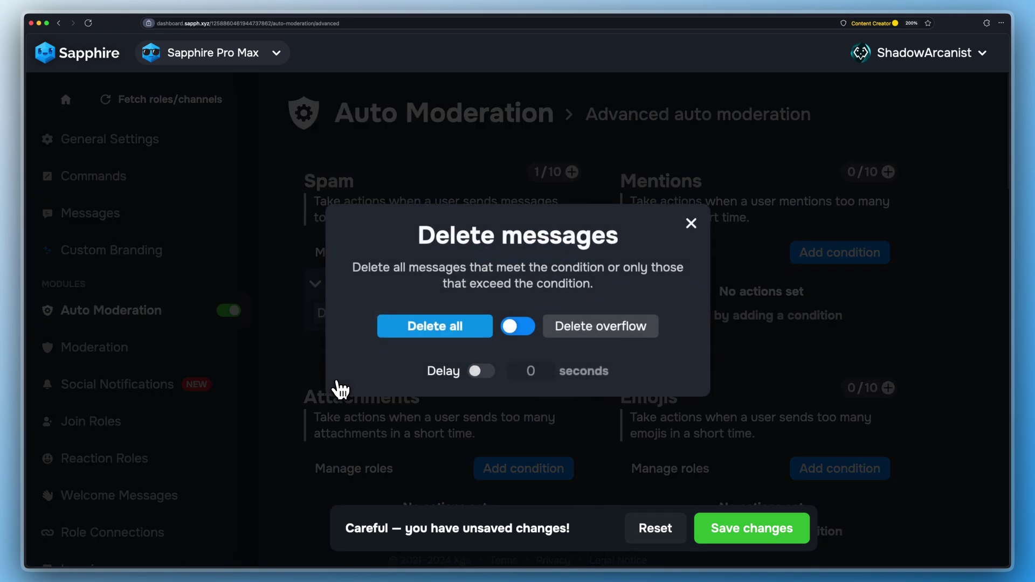
click(595, 330)
click(482, 327)
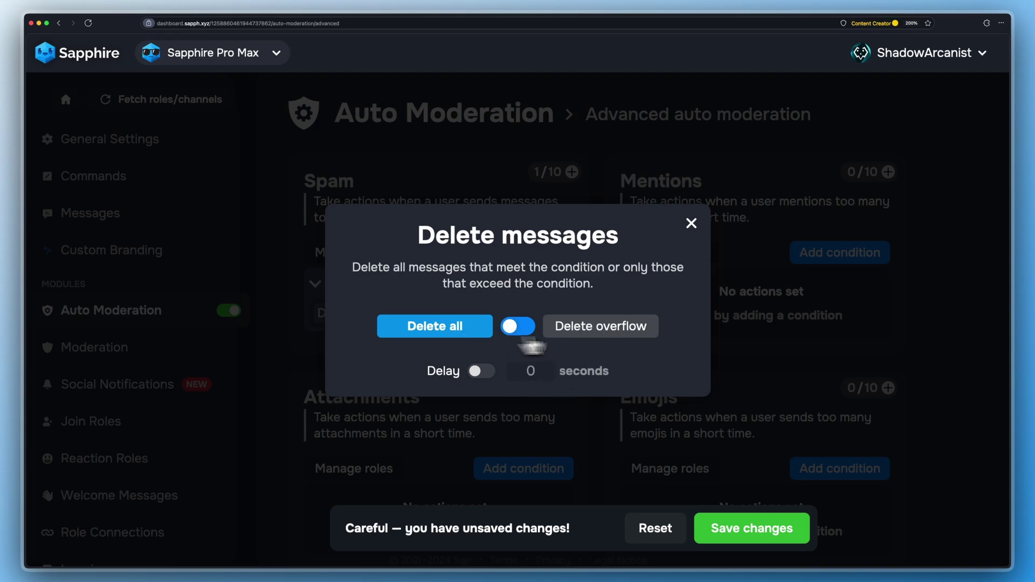
click(694, 225)
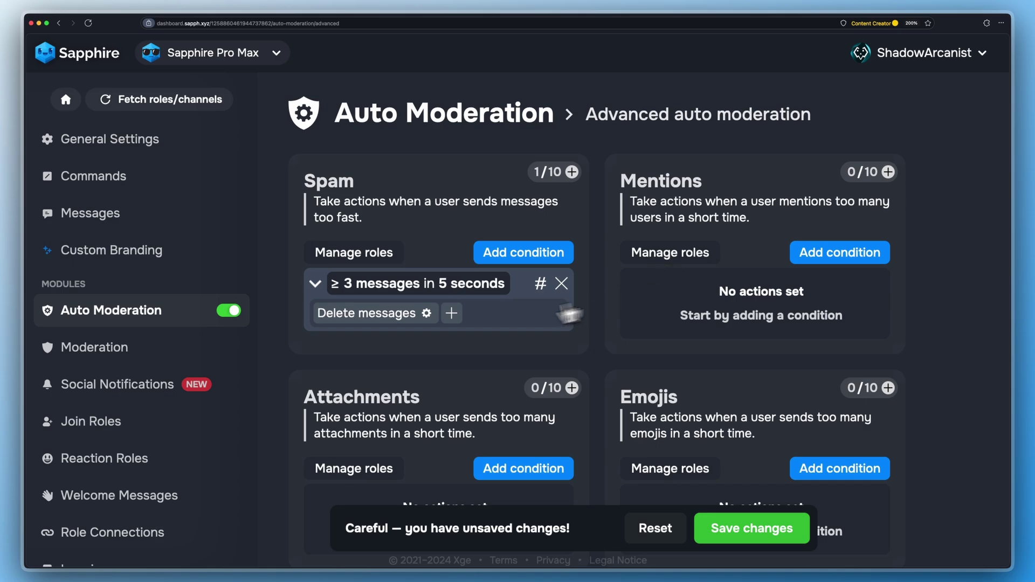
Add an Open moderation cases action that issues a Warn with reason Spam
click(452, 313)
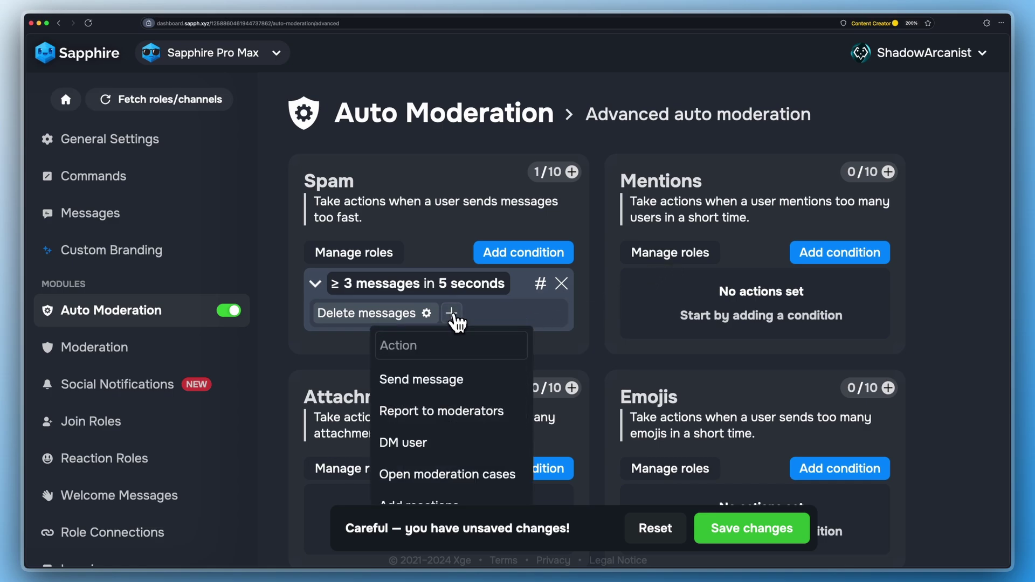
scroll(453, 319, down, 2)
click(431, 413)
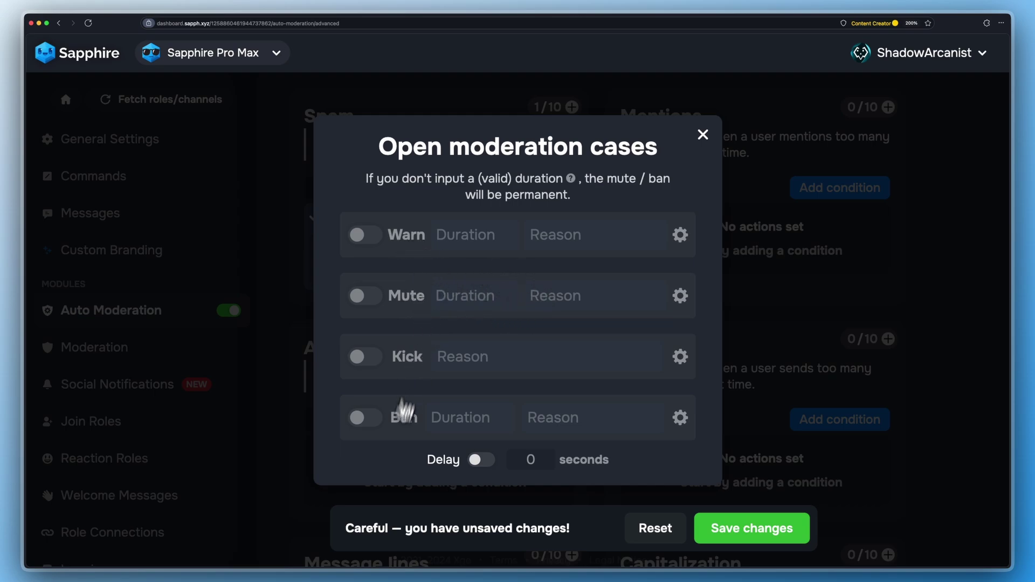
click(386, 240)
click(454, 241)
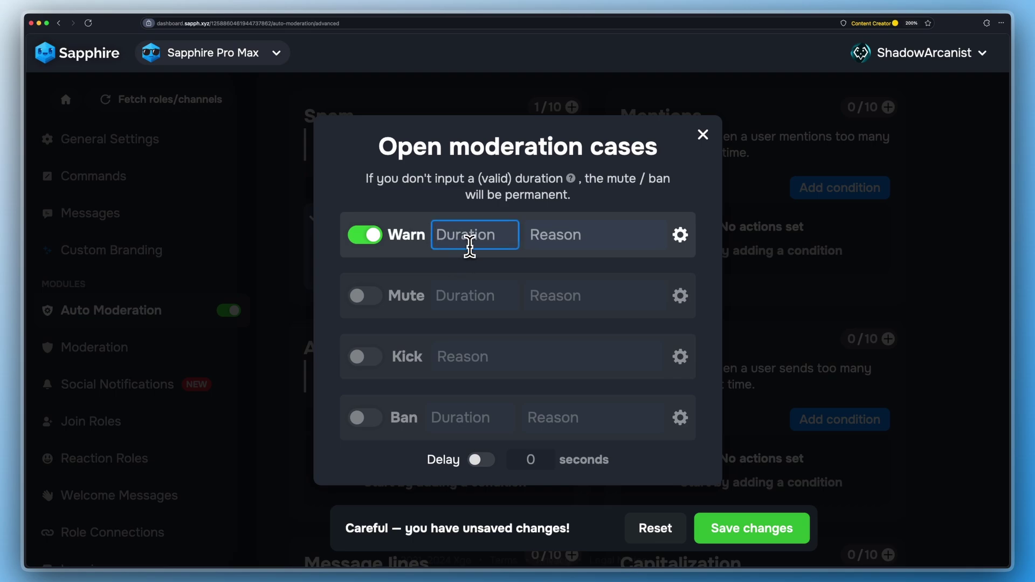
click(584, 247)
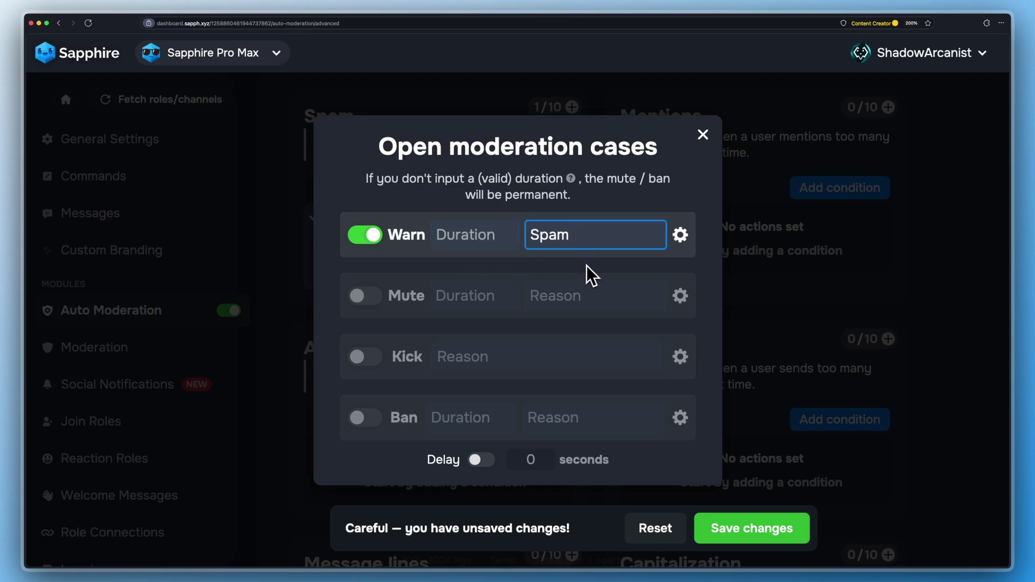
click(672, 251)
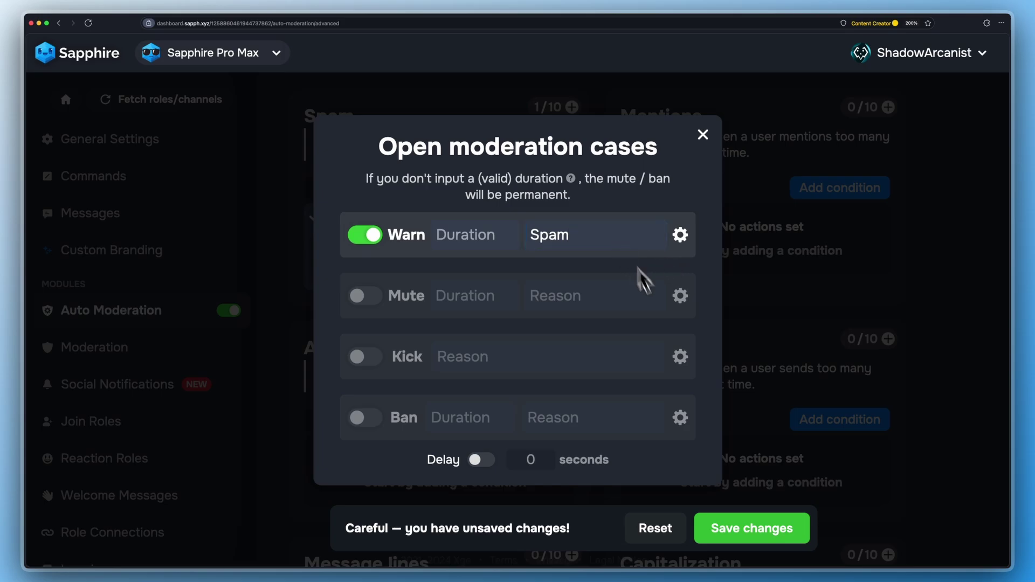
Save the rule changes and bring up the condition's Channels settings
click(734, 533)
click(703, 134)
scroll(534, 300, up, 2)
click(540, 268)
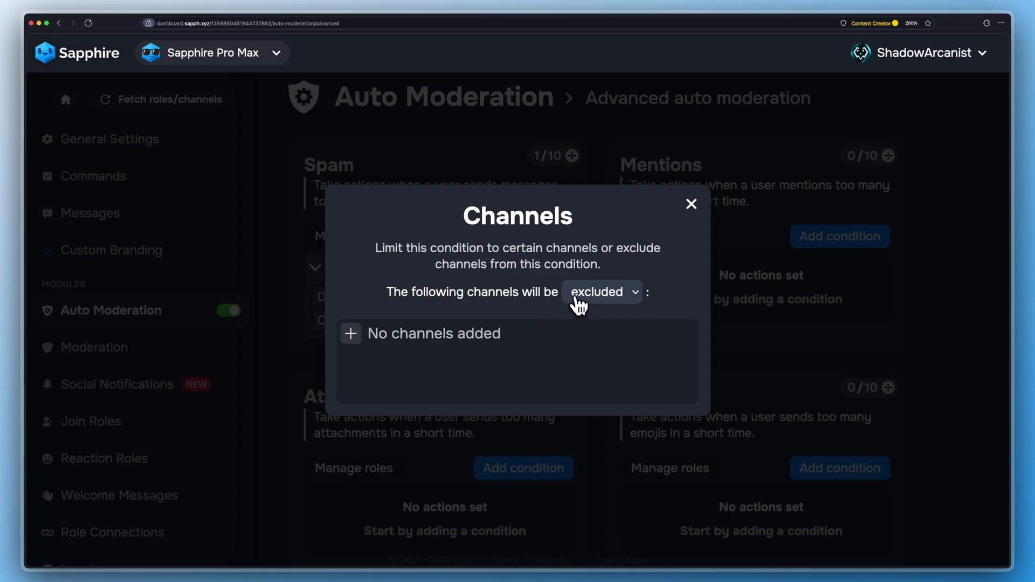
Switch channels to included without adding any, then reset the Channels settings
click(354, 338)
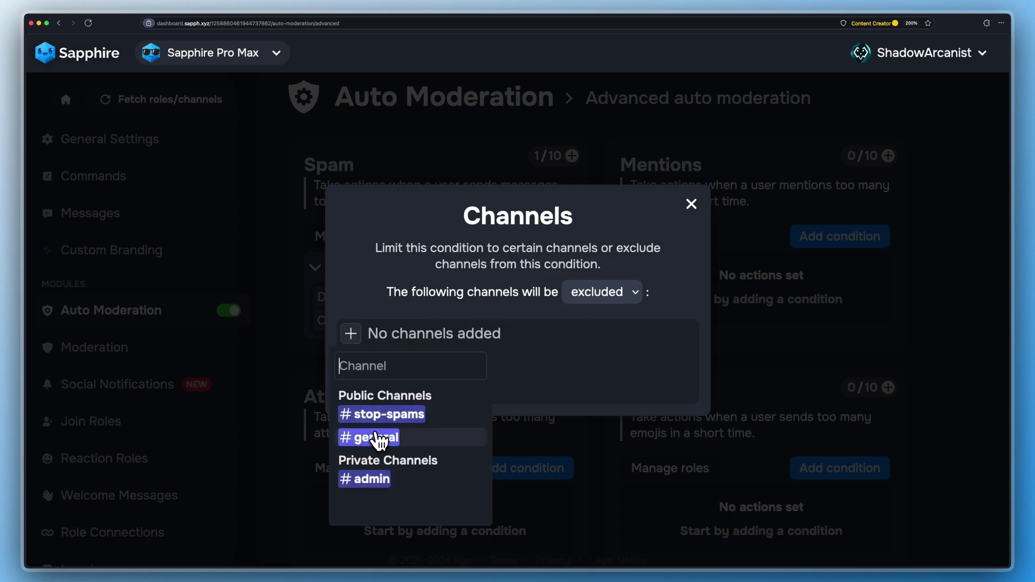
click(540, 354)
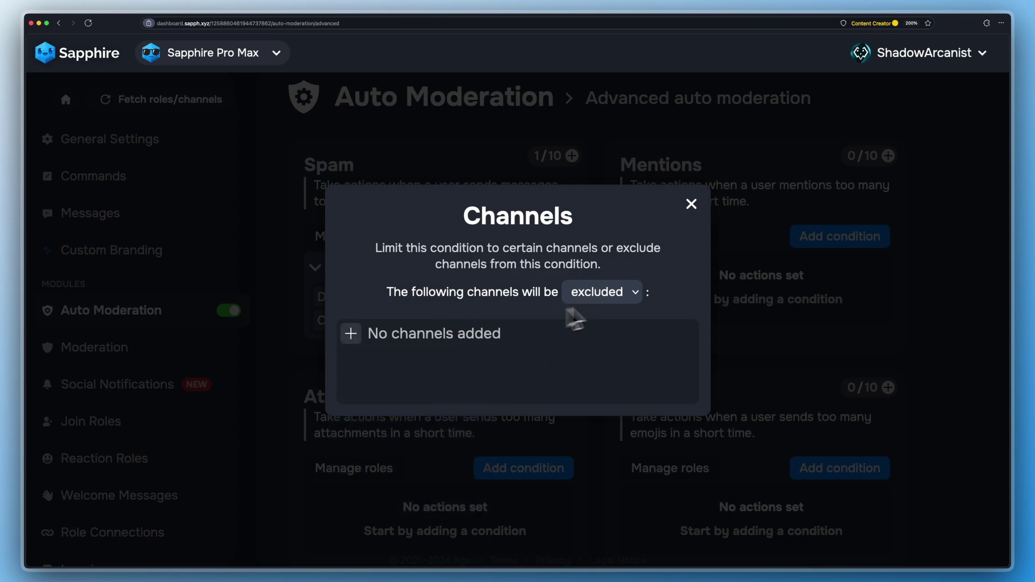
click(615, 292)
click(613, 306)
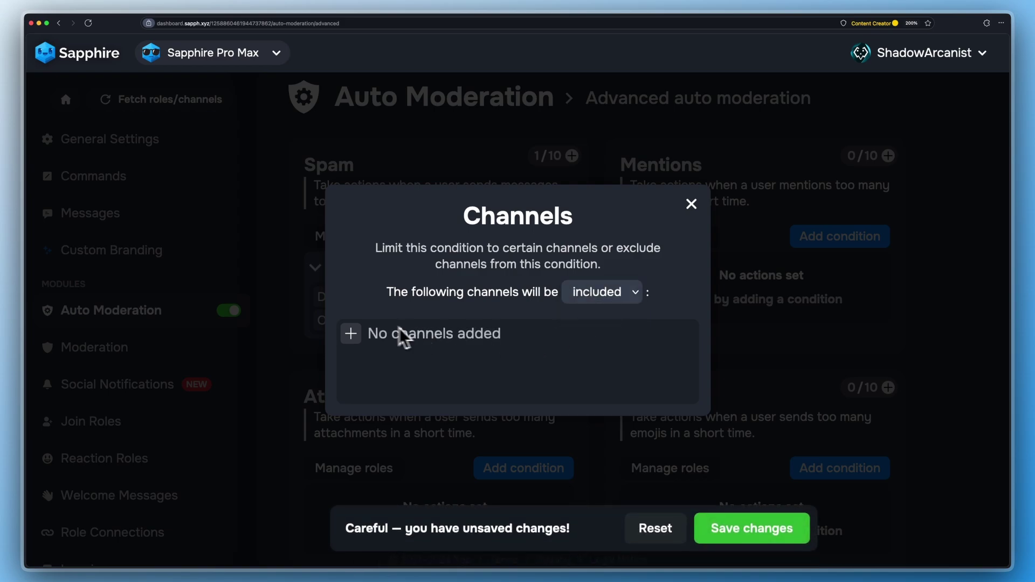
click(363, 335)
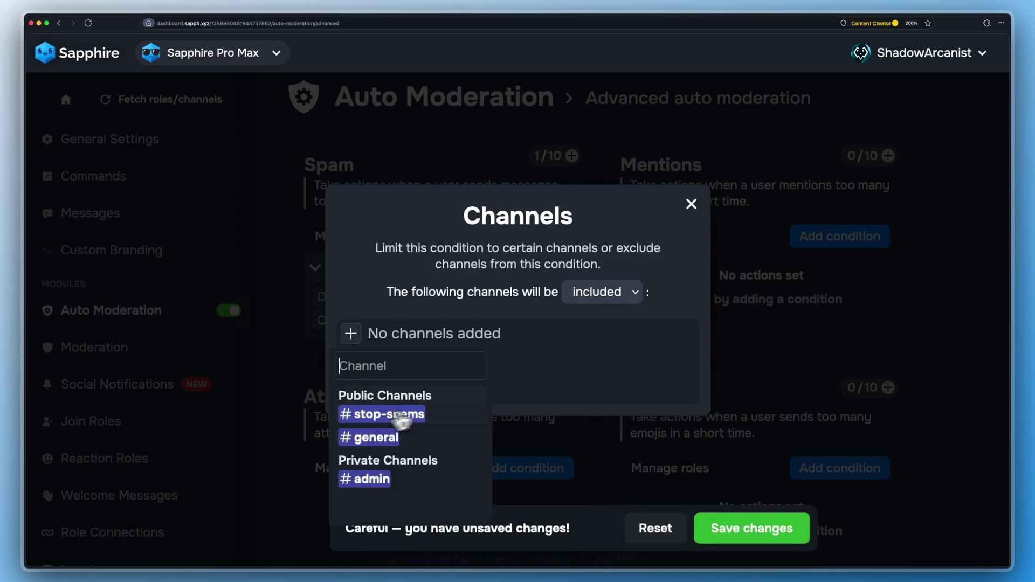
click(555, 387)
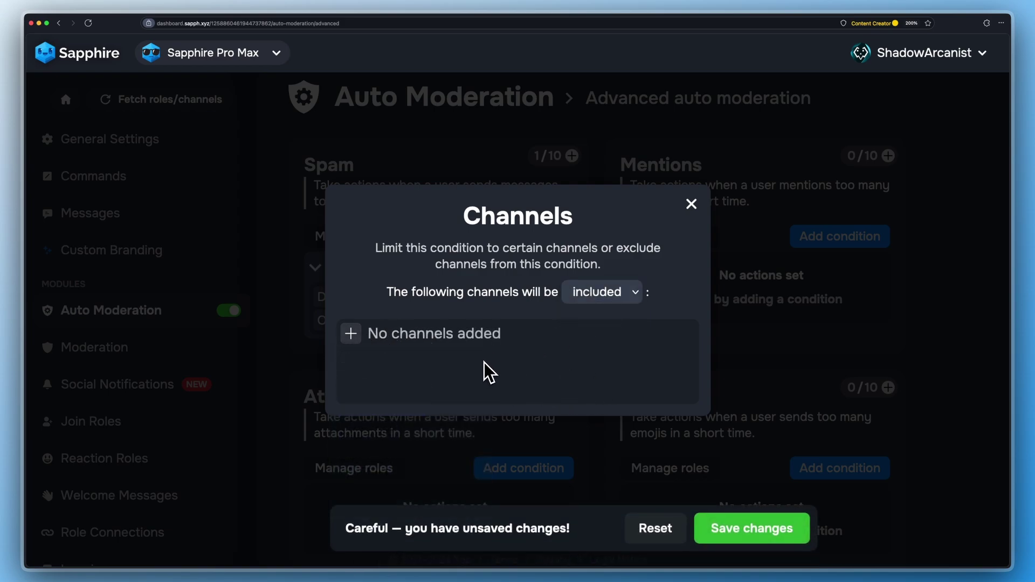
click(666, 526)
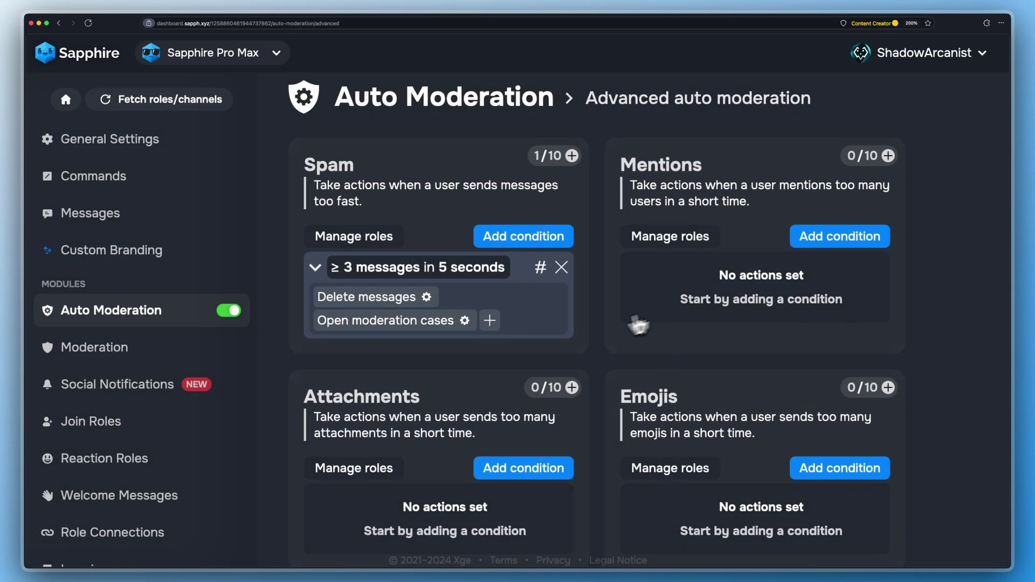
Switch the Spam rule's role filter to included with no roles, reset, and close Roles
click(345, 244)
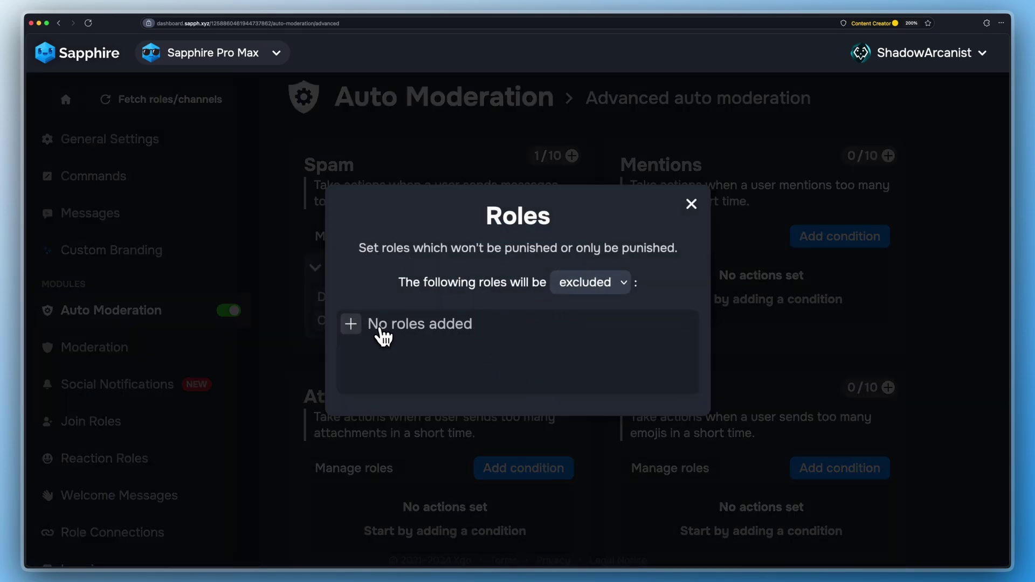
click(588, 289)
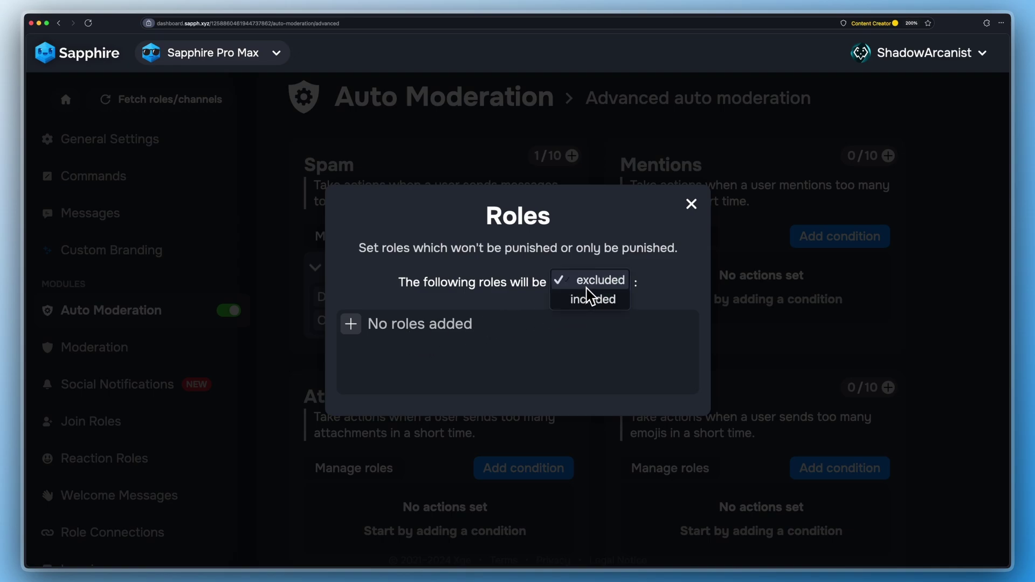
click(590, 298)
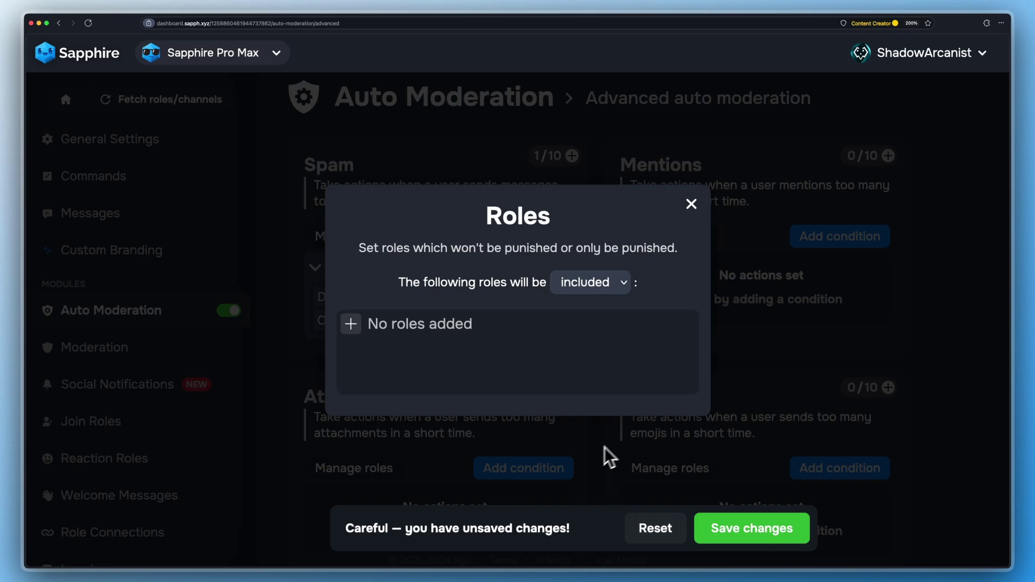
click(653, 526)
click(652, 475)
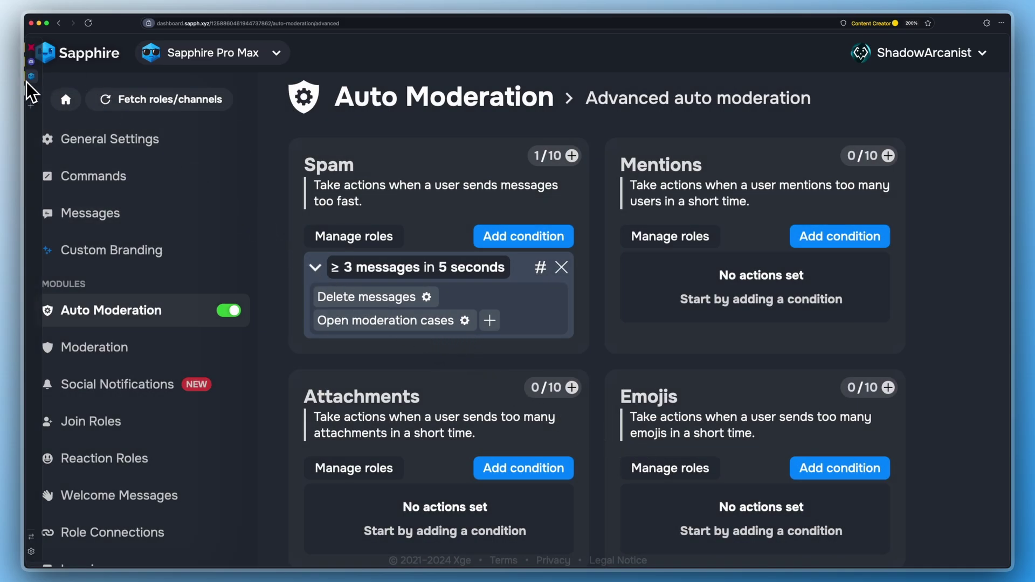
Spam Hey repeatedly in #stop-spams, check the Sapphire DM warning, and return to stop-spams
click(41, 90)
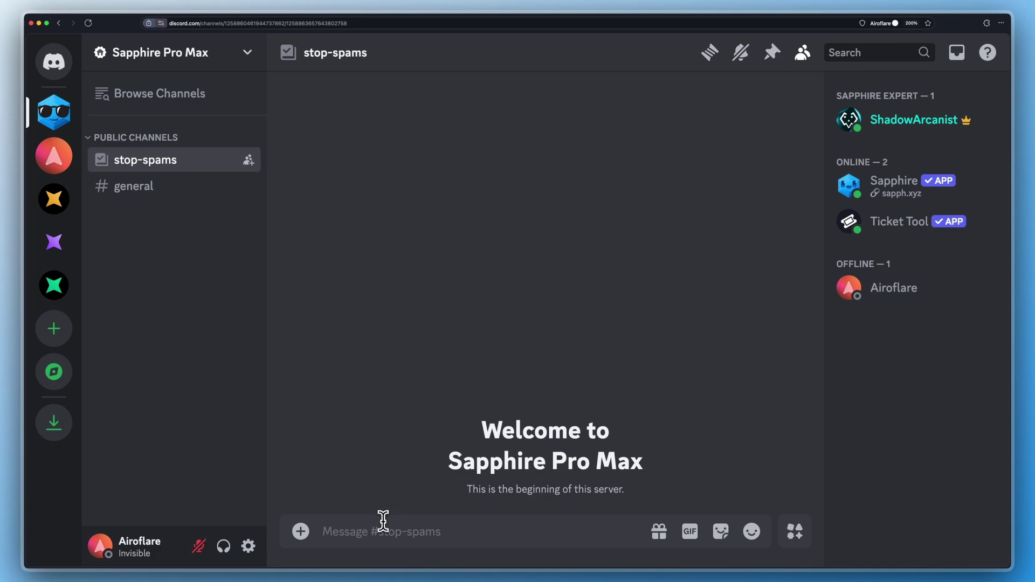
text(Hey)
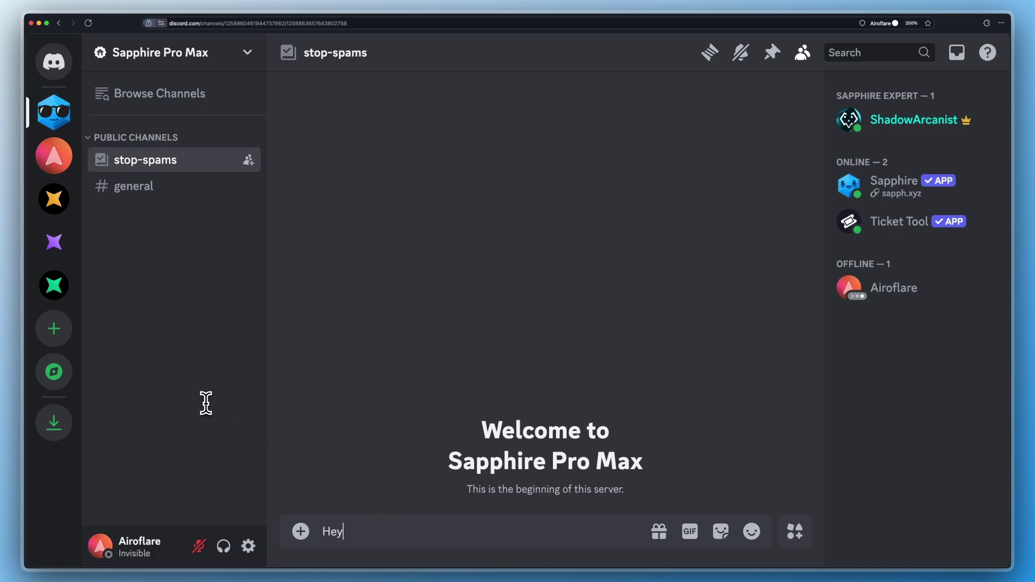
key(Return)
text(Hey)
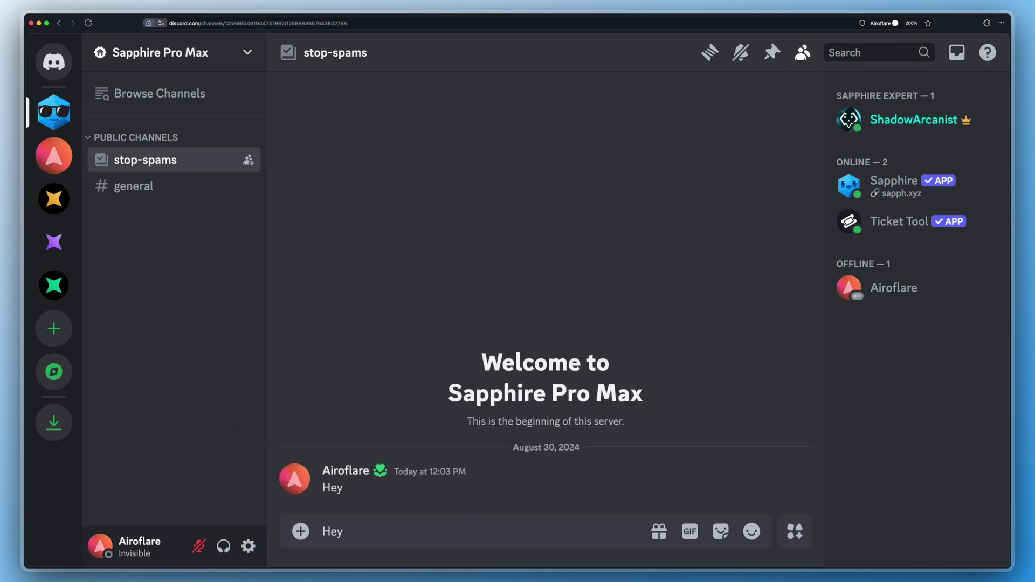
key(Return)
text(Hey)
key(Return)
text(Hey)
key(Return)
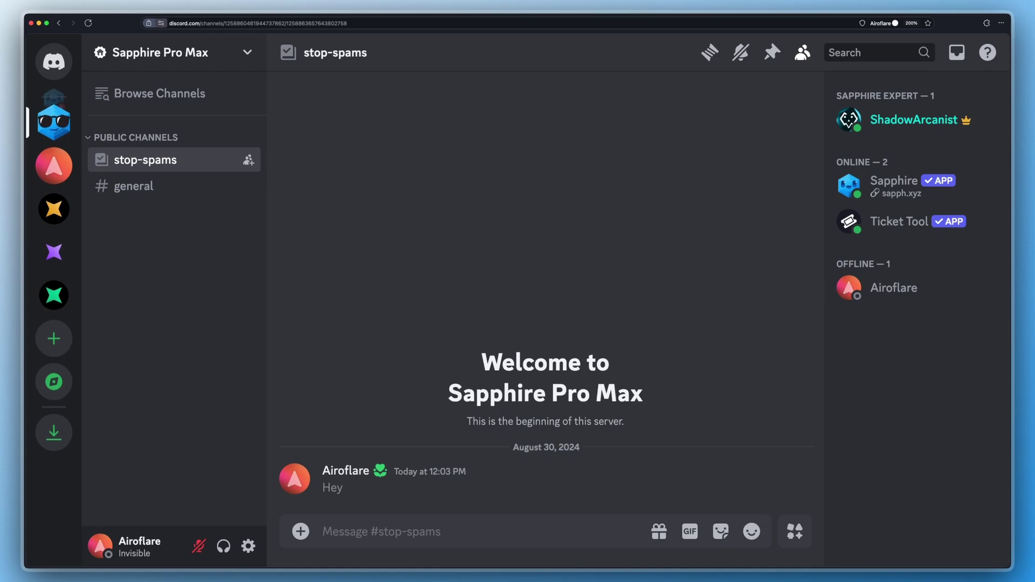
text(Hey)
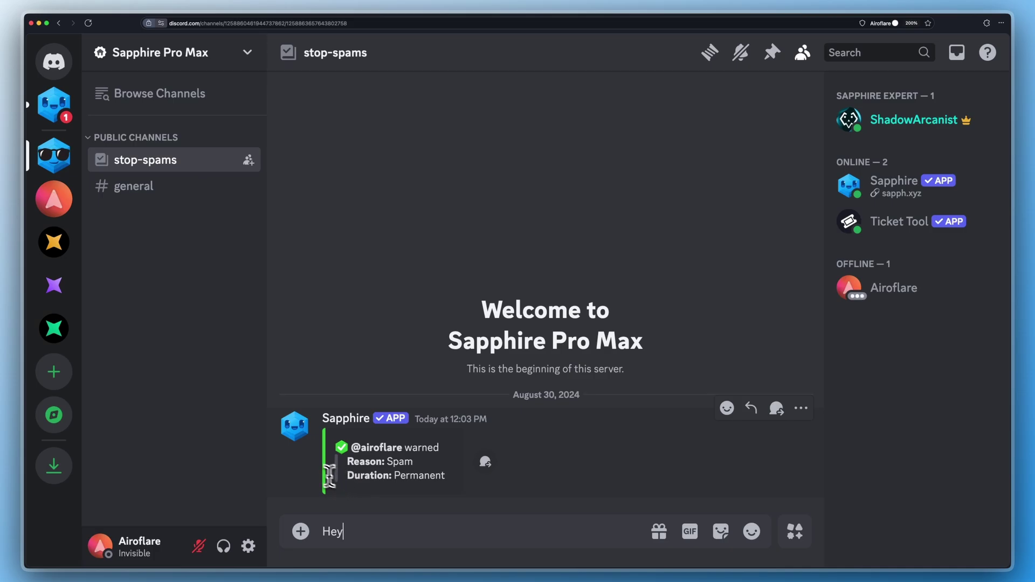
click(55, 110)
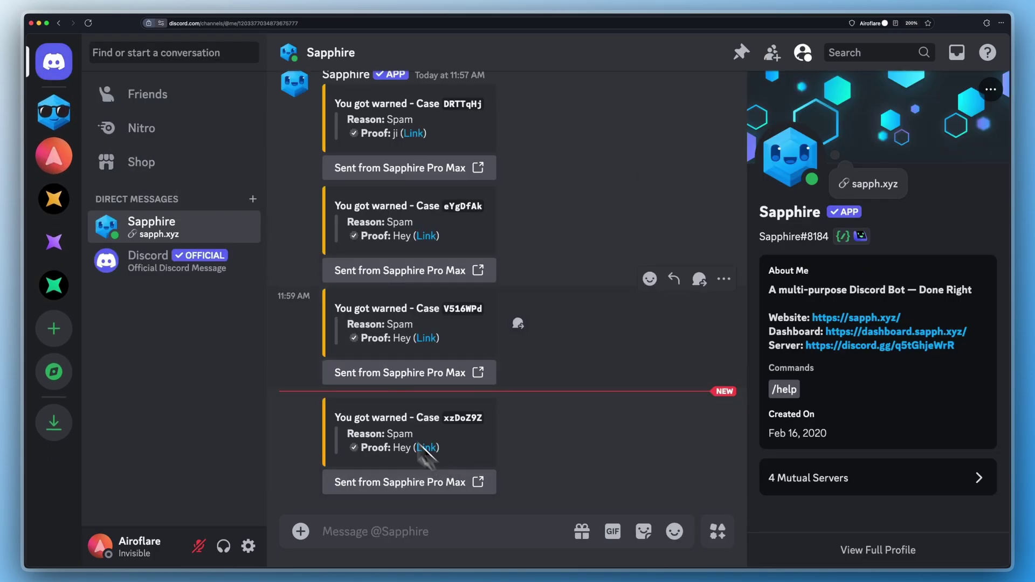
click(61, 119)
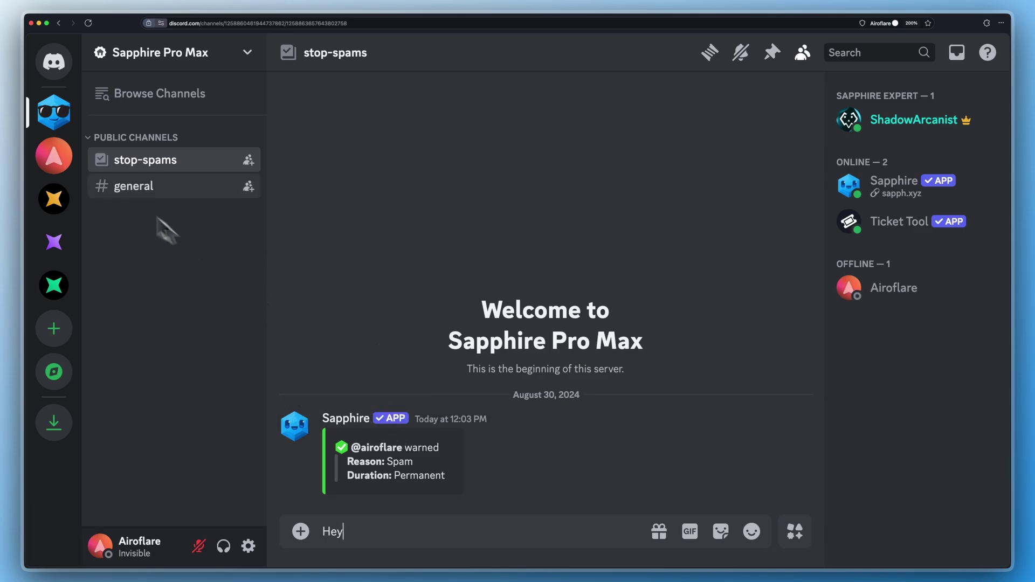
Set the Spam rule's Delete messages action to Delete overflow and save
mouse_move(27, 112)
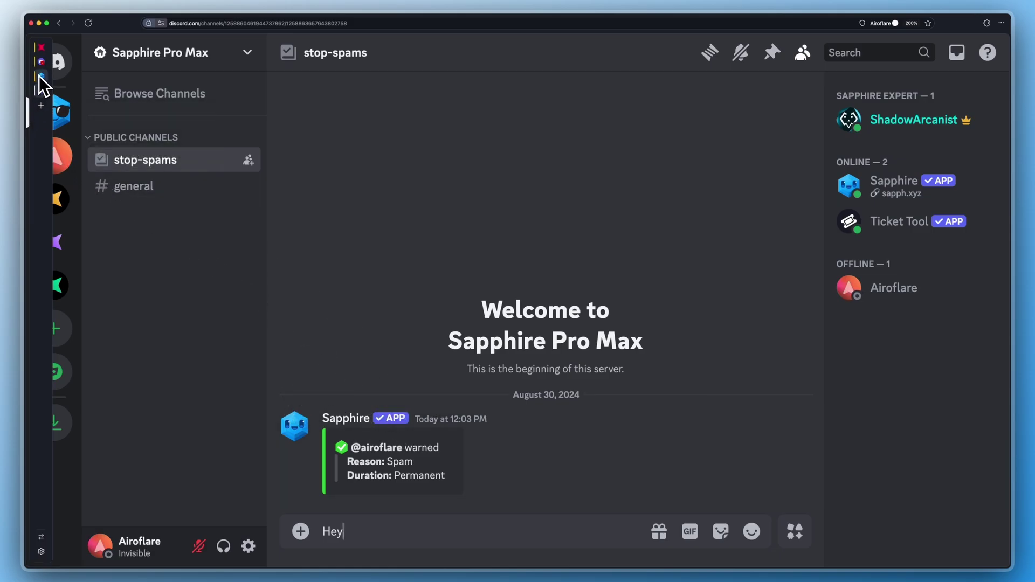
click(40, 76)
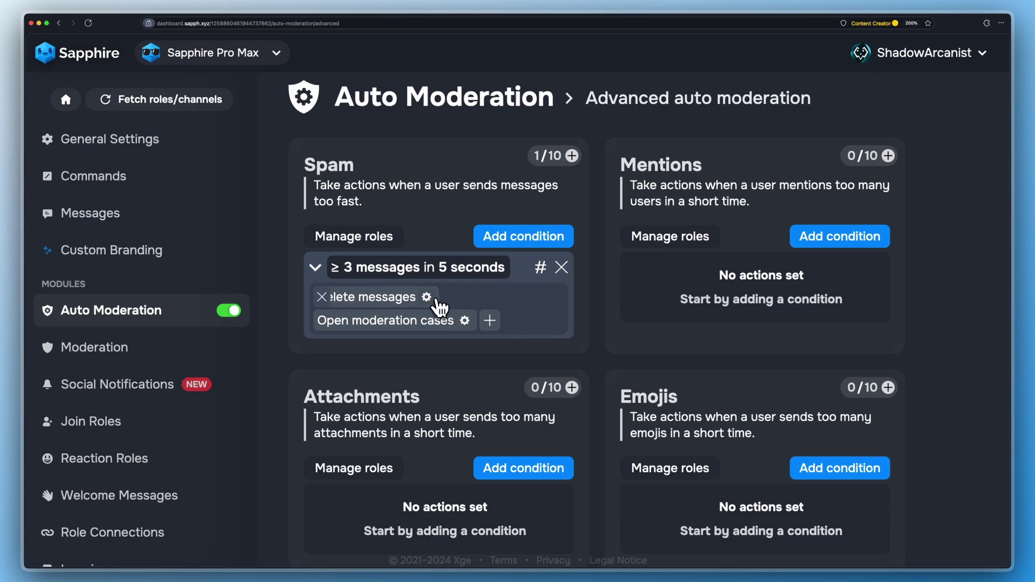
click(436, 302)
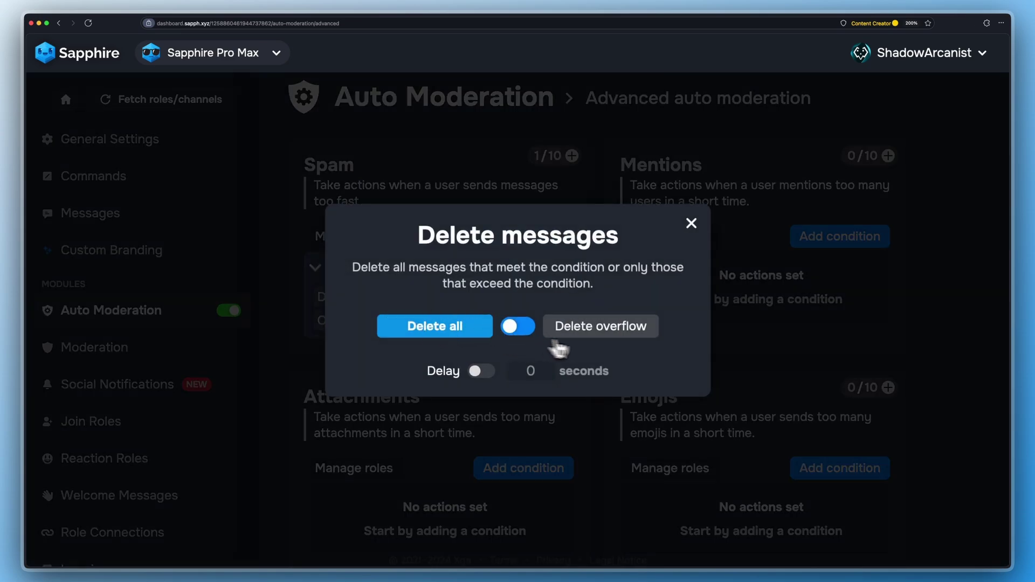
click(618, 335)
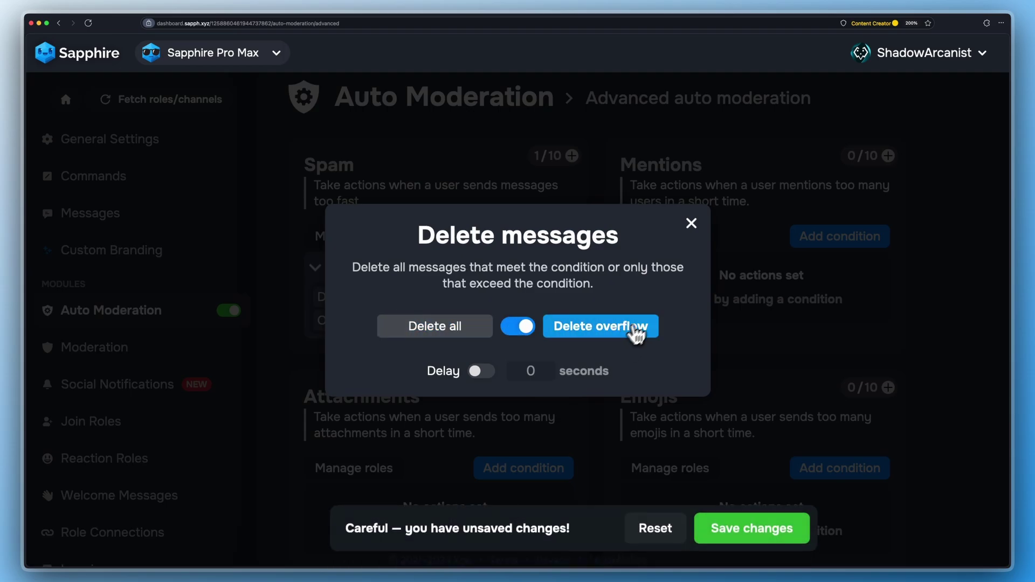
click(754, 530)
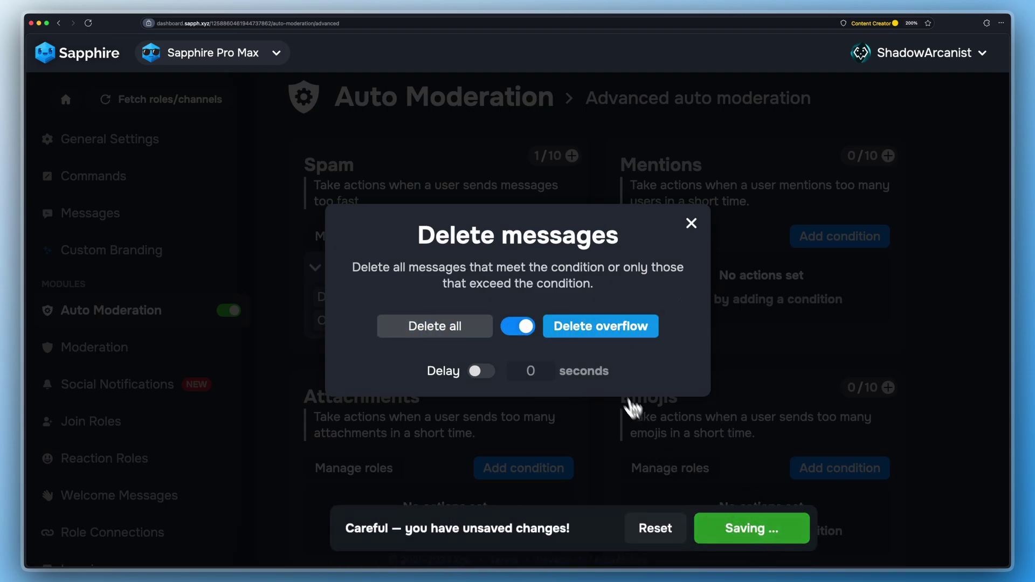
click(691, 223)
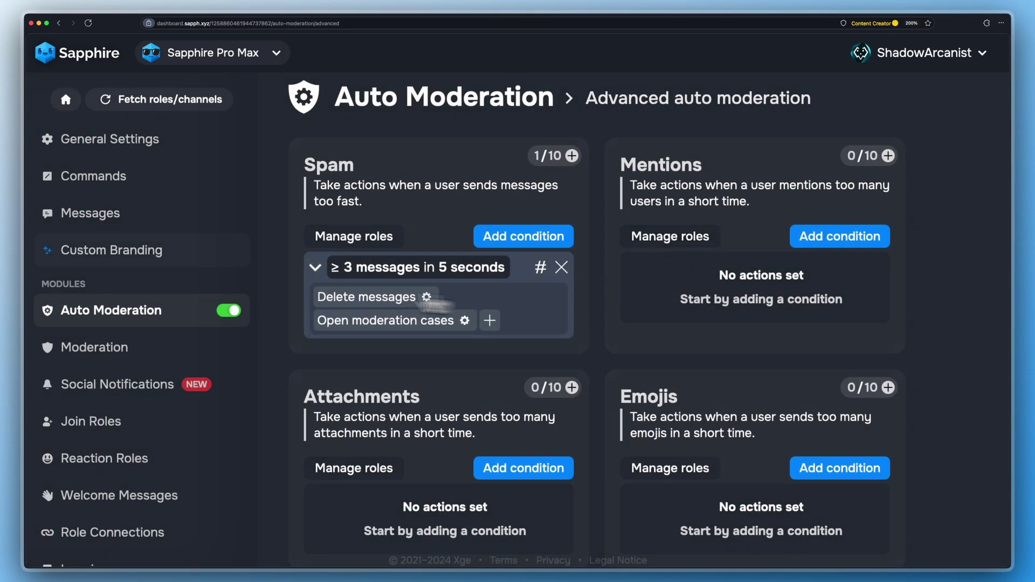
Send Hey four times in Discord's #stop-spams to trigger the Spam rule
mouse_move(39, 108)
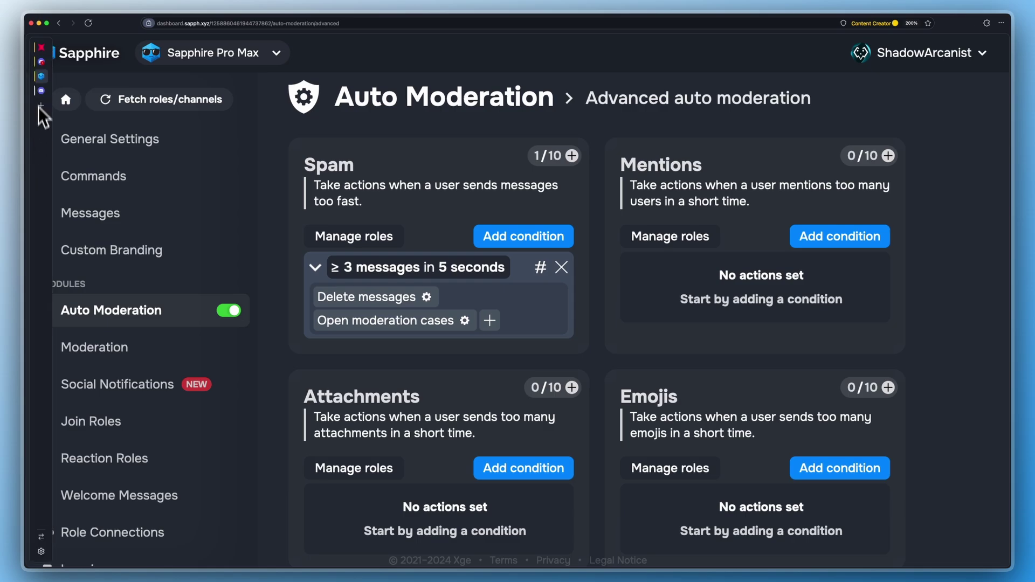
click(41, 76)
click(367, 525)
text(Hey)
key(Return)
text(Hey)
key(Return)
text(Hey)
key(Return)
text(Hey)
key(Return)
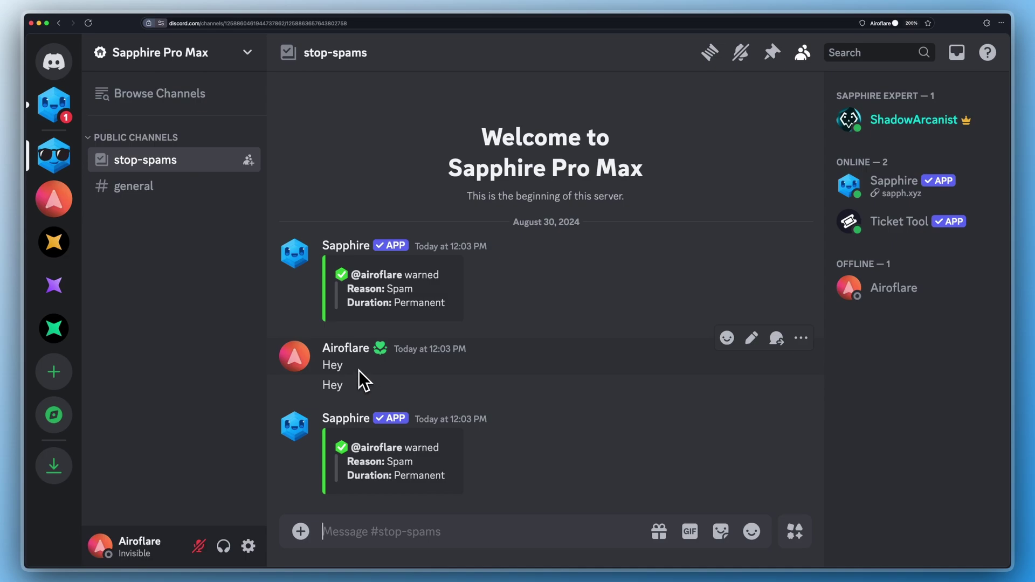
Inspect the surviving Hey message and the new Sapphire warning in the channel
drag(347, 386, 324, 387)
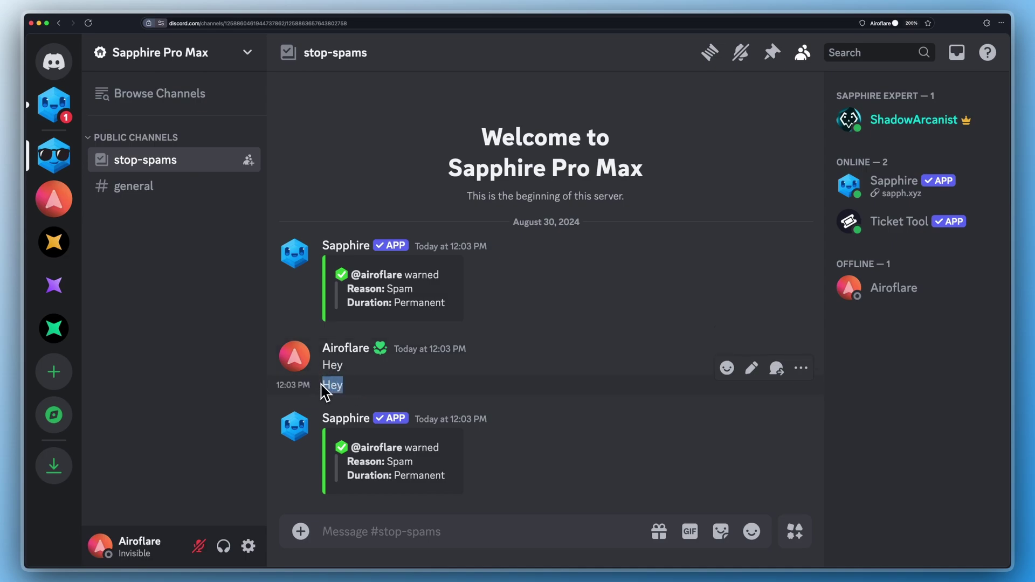
click(338, 455)
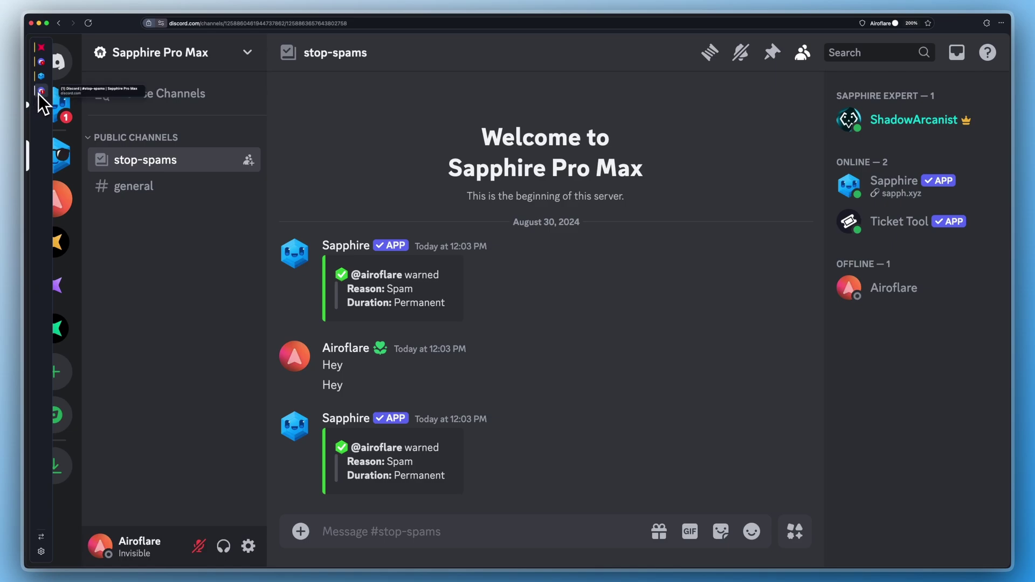
drag(447, 480, 350, 450)
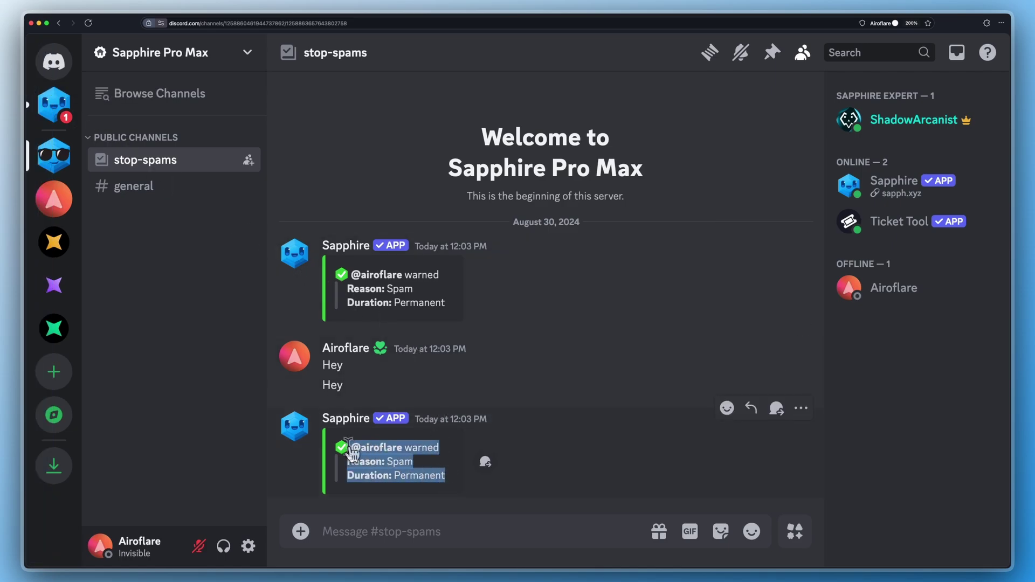
click(456, 480)
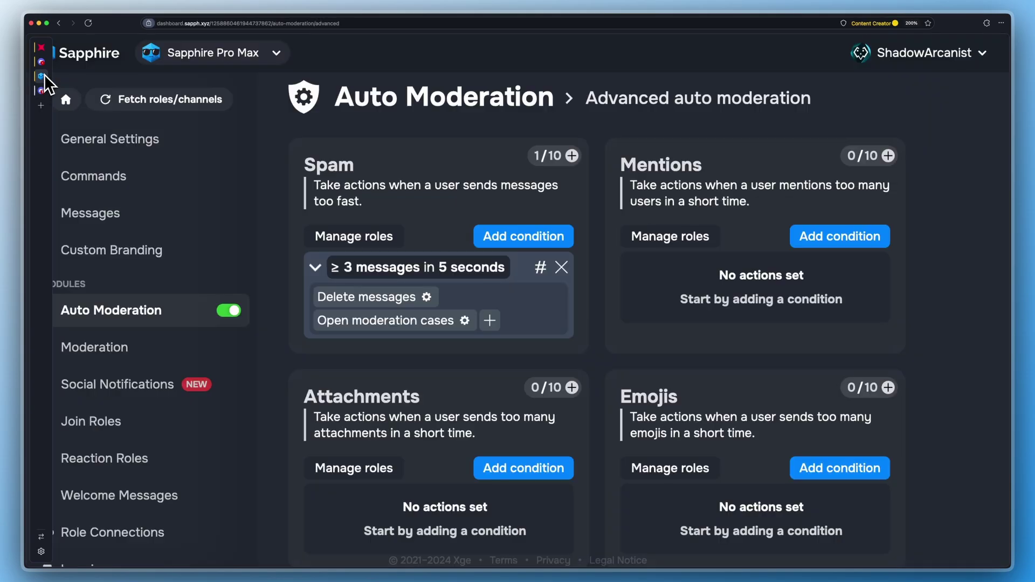
Turn off Send warndone message in the Warn case settings and save
click(465, 321)
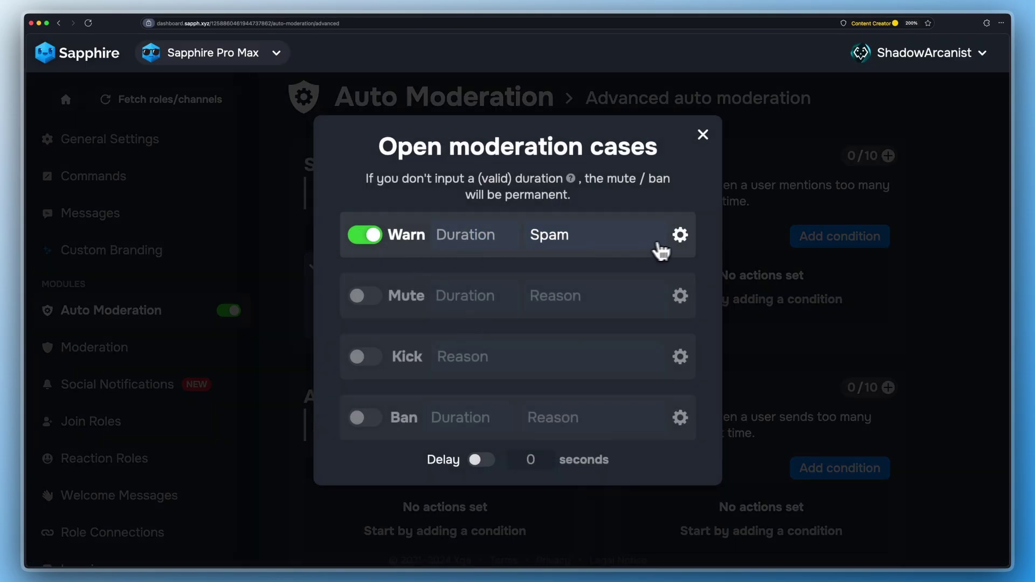
click(680, 236)
click(666, 303)
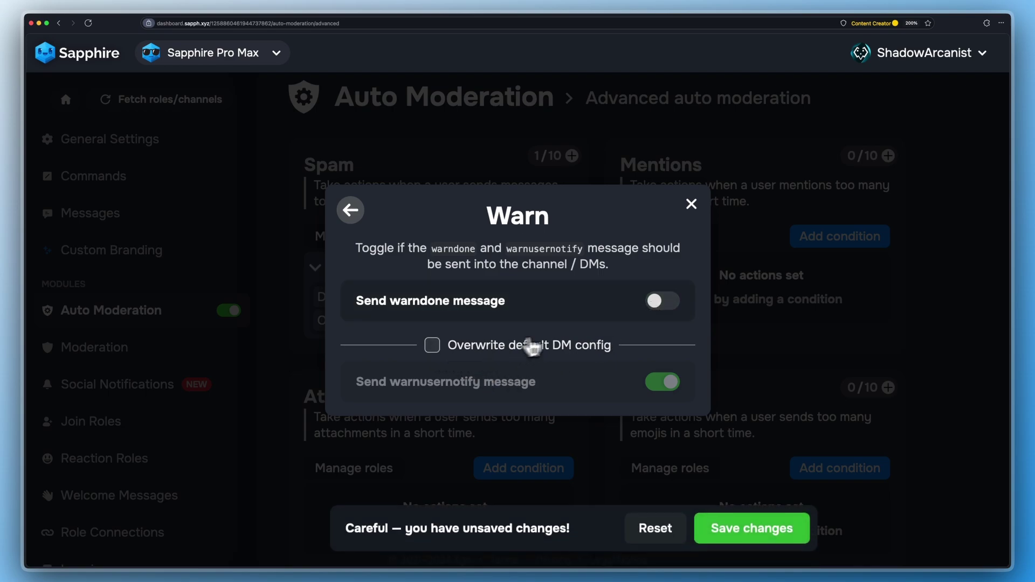
click(777, 539)
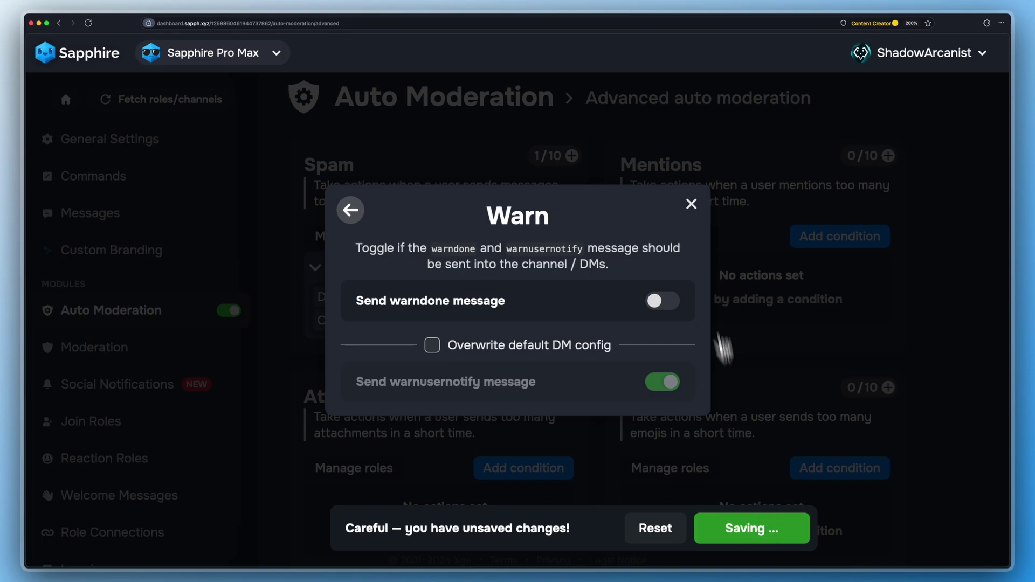
click(692, 205)
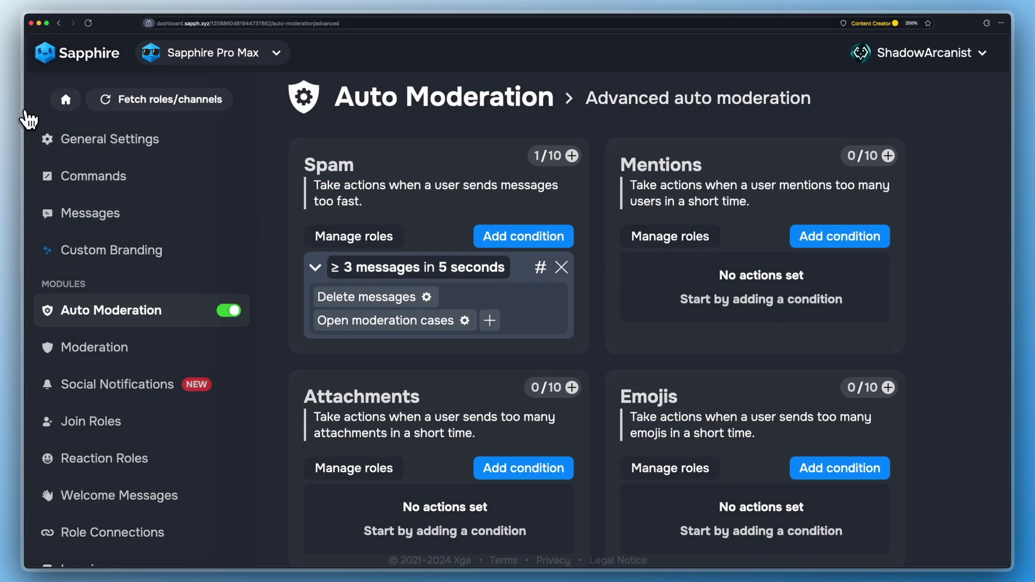
As the test member, send Hey four times in #stop-spams
mouse_move(38, 114)
click(43, 65)
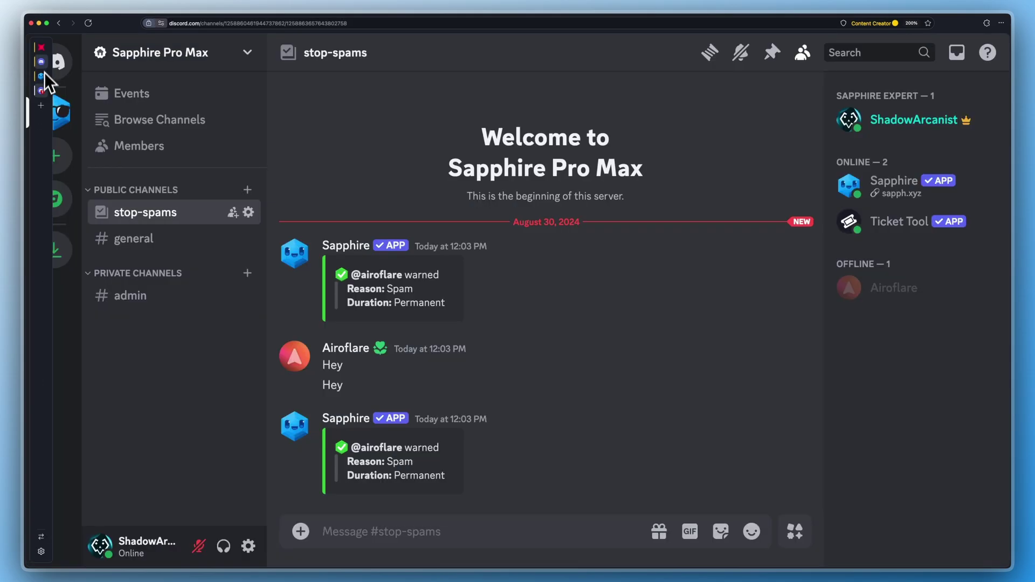
click(43, 74)
click(398, 517)
text(Hey)
key(Return)
text(Hey)
key(Return)
text(Hey)
key(Return)
text(Hey)
key(Return)
text(Hey)
key(Return)
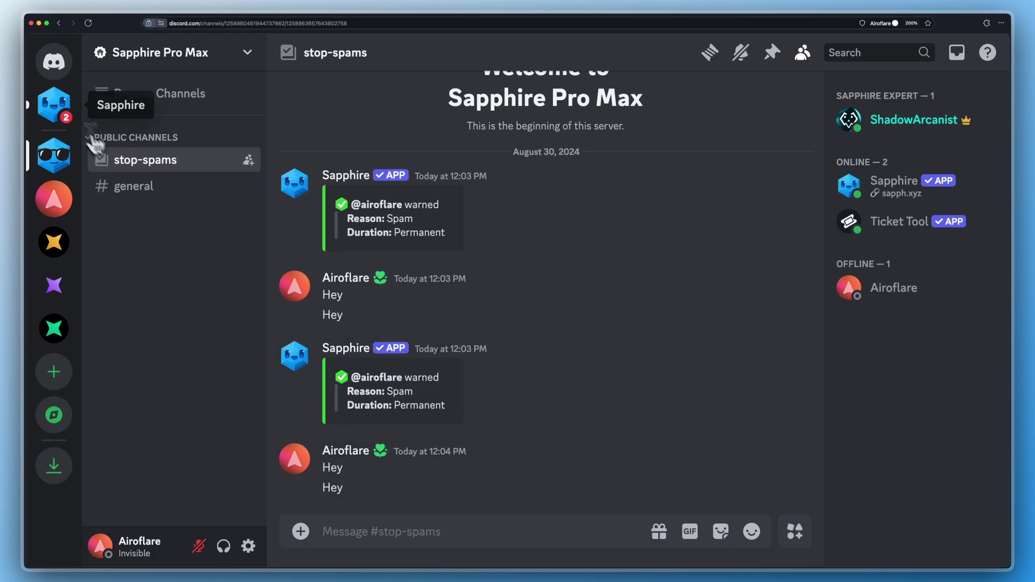
Check the fresh warning in the Sapphire DM, then return to the dashboard
click(64, 113)
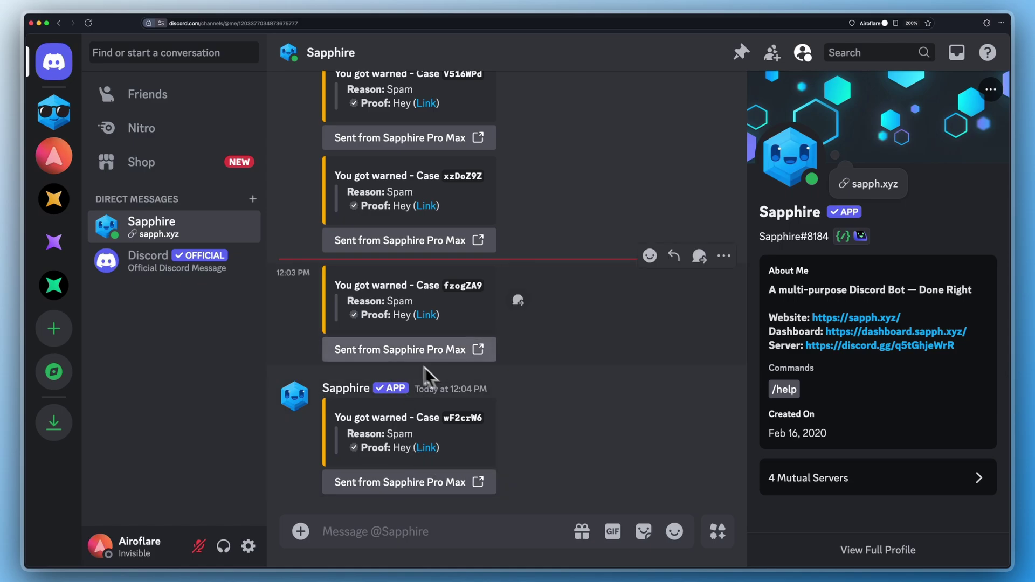
mouse_move(27, 108)
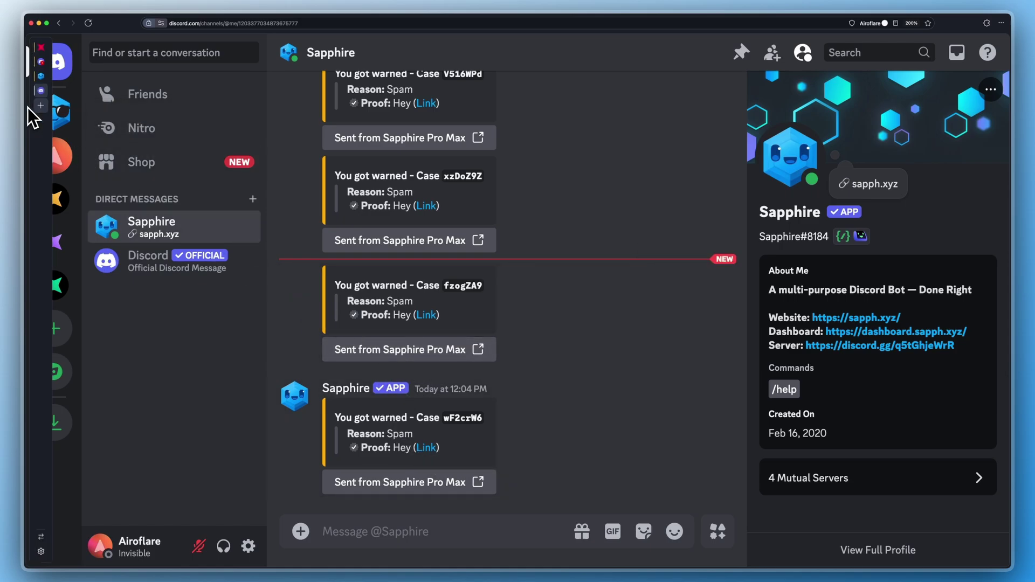
click(41, 81)
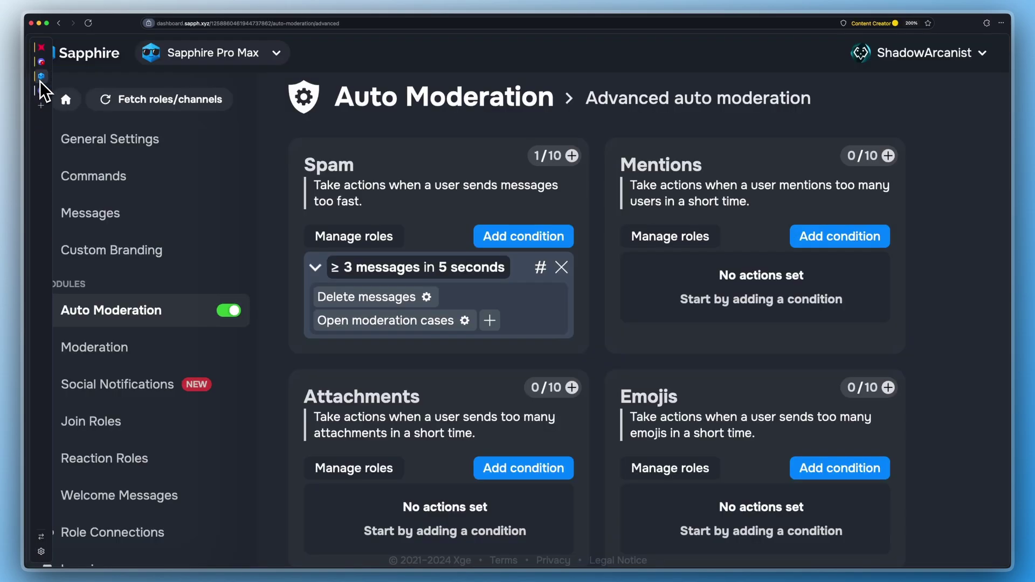
Enable Overwrite default DM config on the Warn case and disable Send warnusernotify message
click(465, 321)
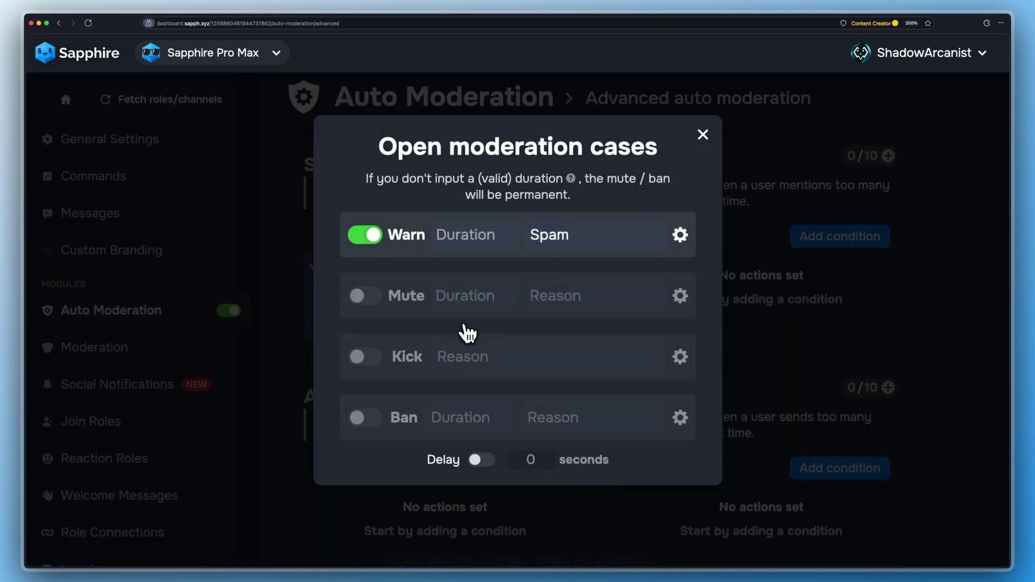
click(680, 237)
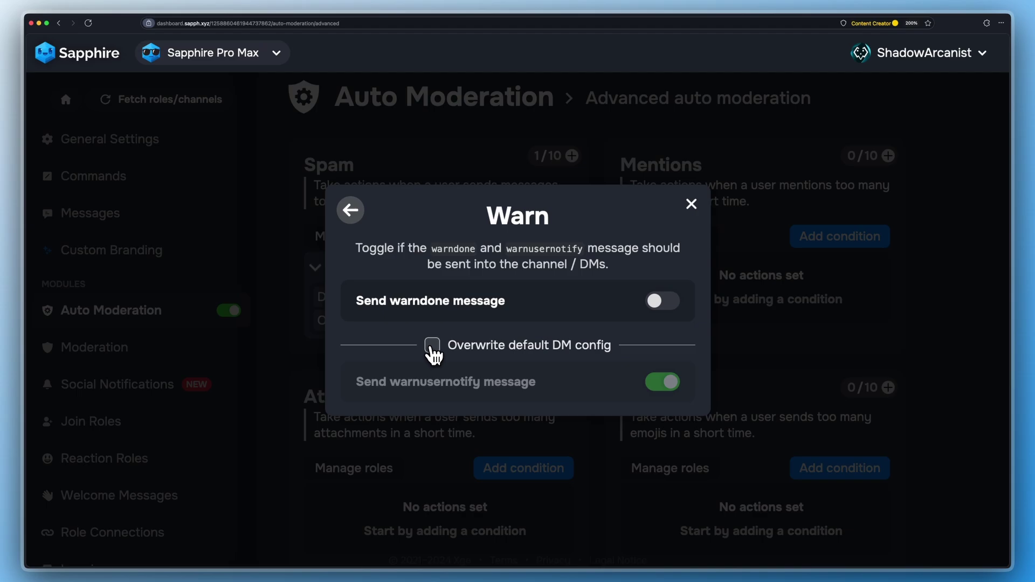
click(432, 346)
click(667, 383)
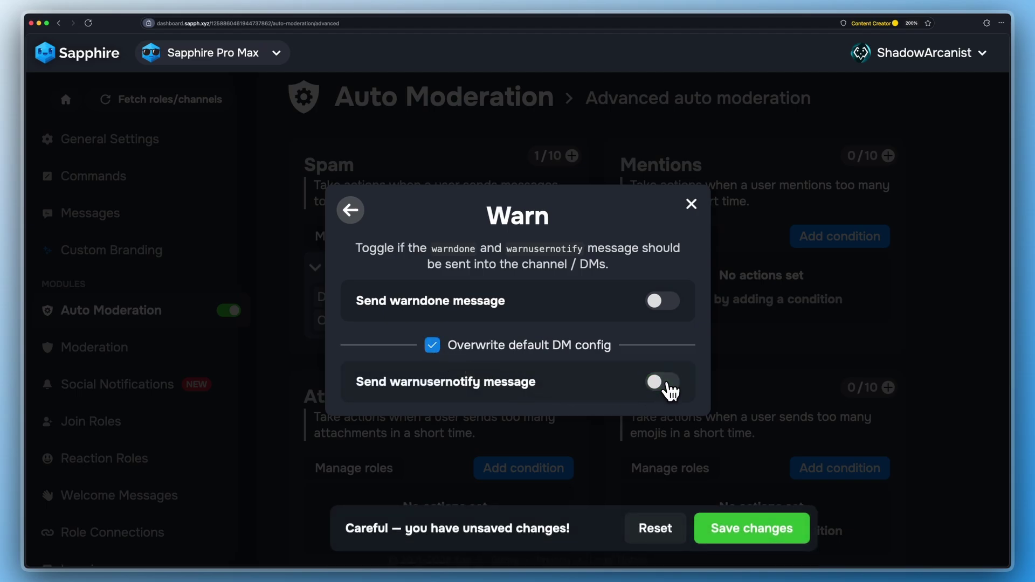